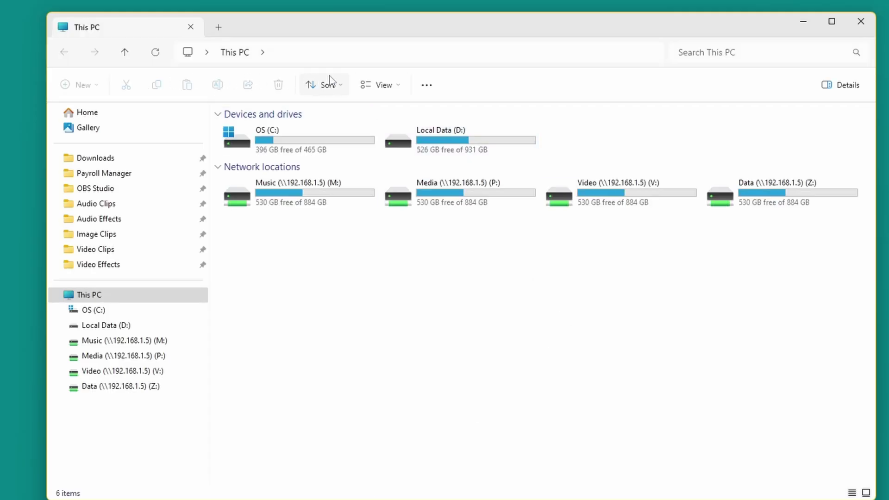
Step: Start a network drive mapping with drive letter A: and folder \\NAS03\Data\
left_click(430, 89)
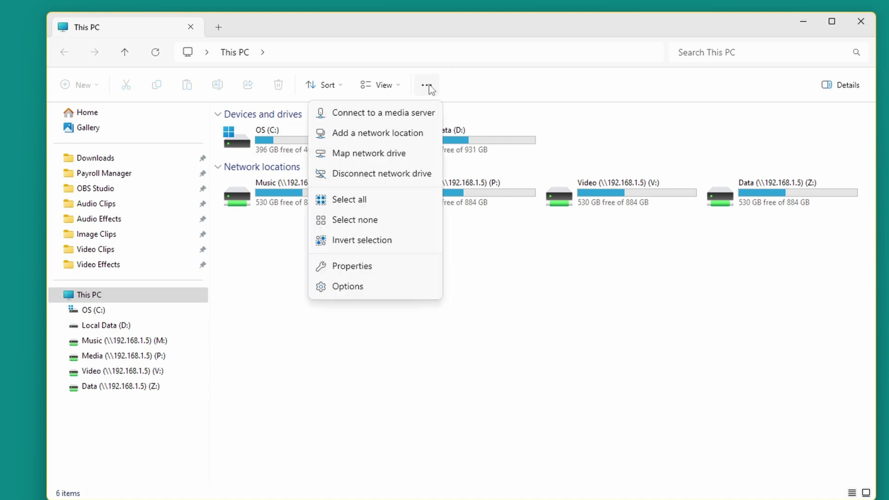
left_click(407, 152)
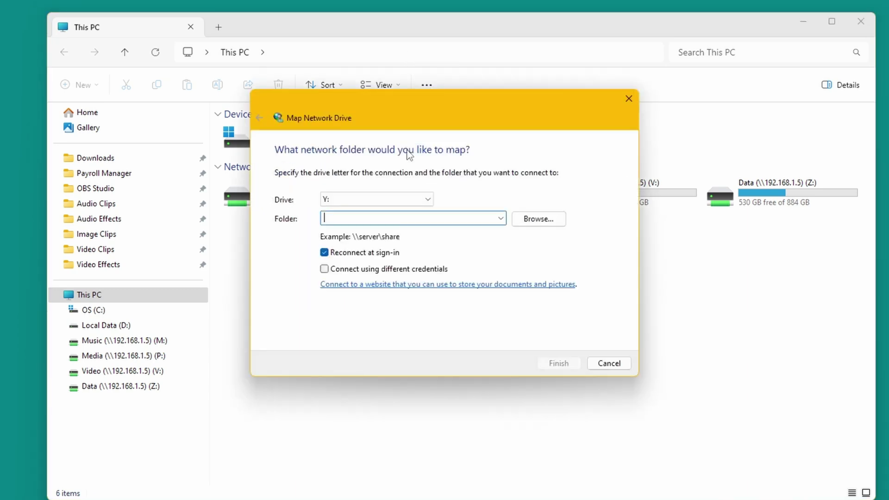
left_click(429, 200)
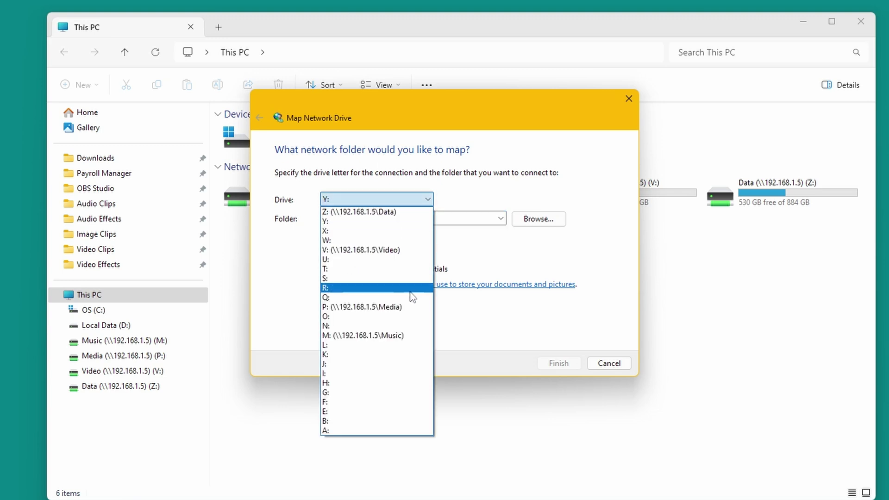
left_click(371, 431)
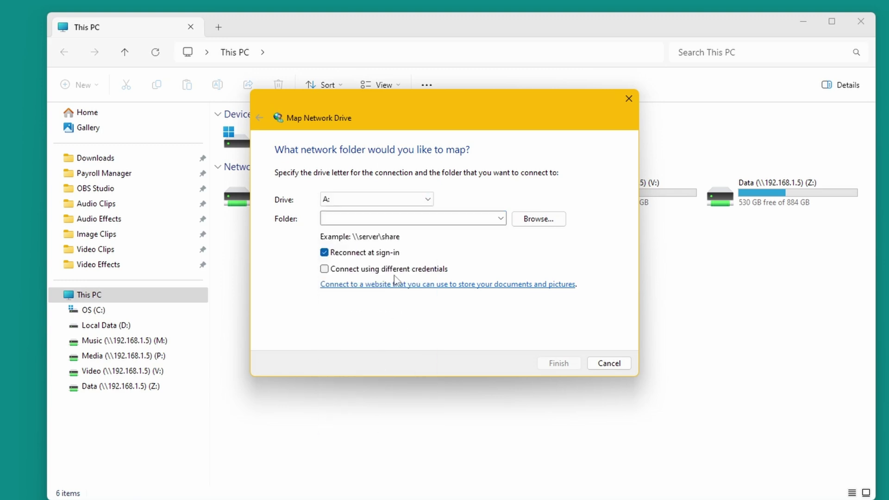
left_click(393, 219)
type("\\")
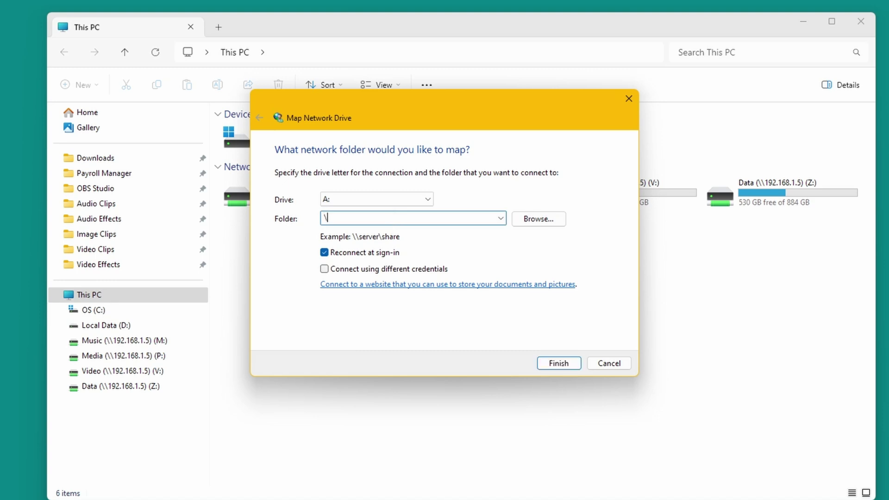
type("\\NAS03\\Data\\")
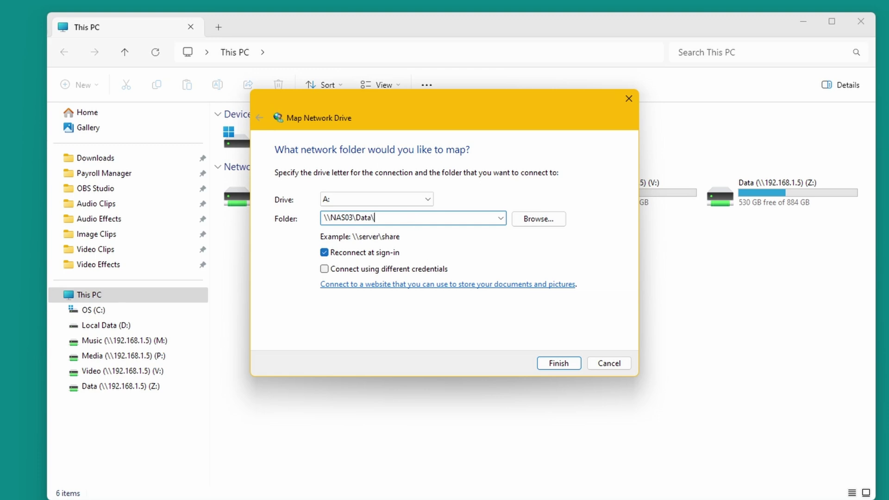
Step: Finish the mapping and sign in with the NAS username and password, remembering the credentials
left_click(555, 366)
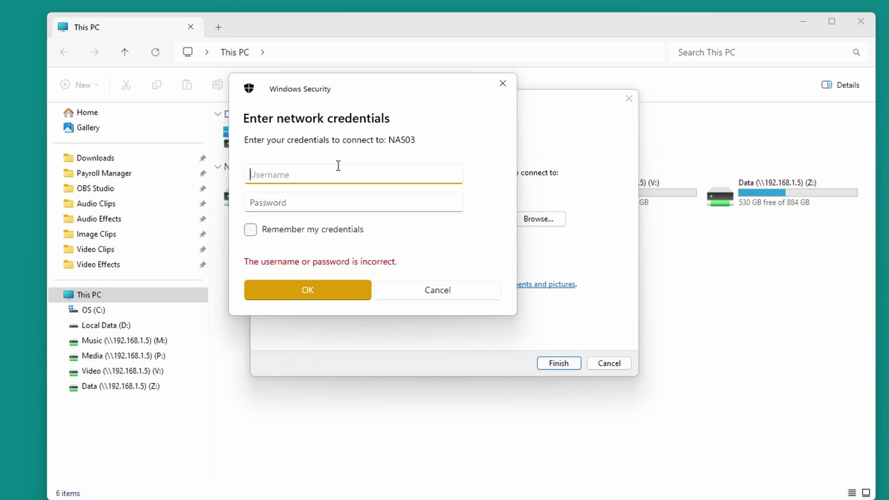
type("Share")
left_click(308, 202)
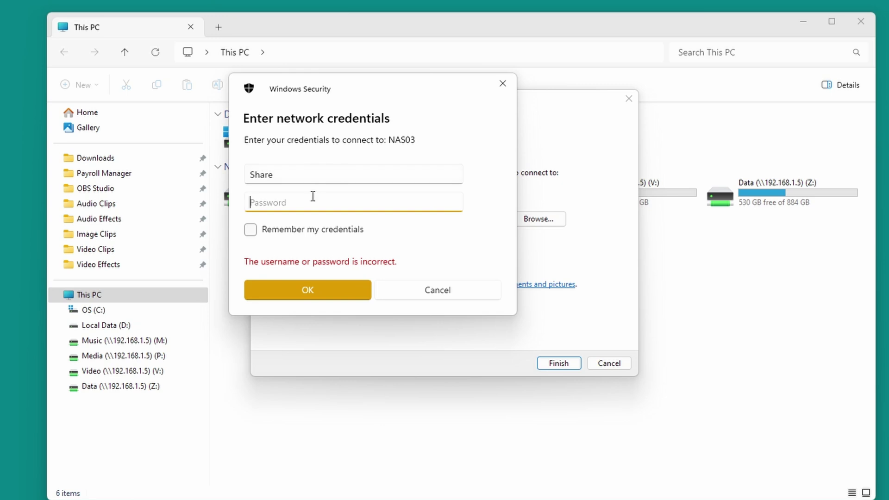
key("ctrl+v")
left_click(251, 230)
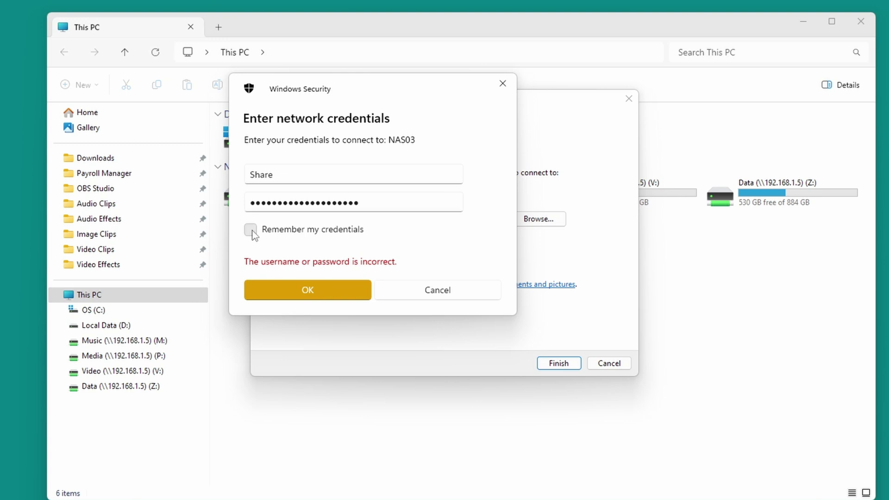
left_click(313, 291)
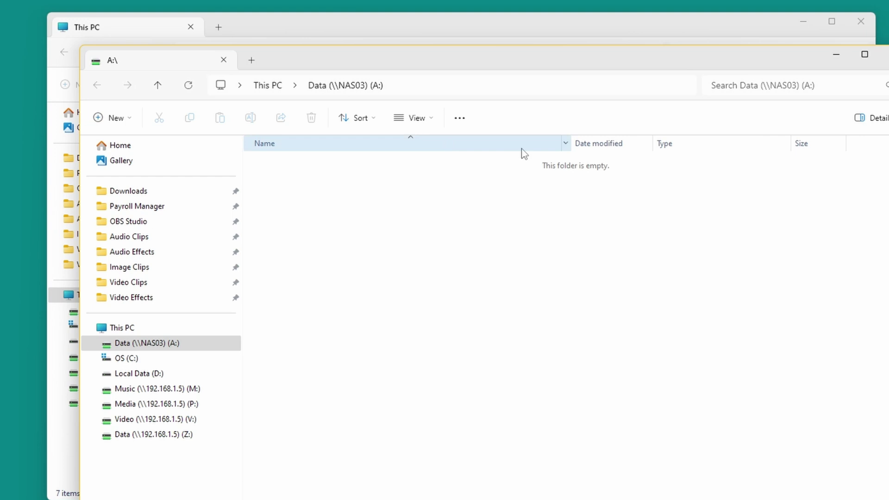
Step: Select the Data (\\NAS03) (A:) drive and bring its empty folder view back into focus
left_click(122, 345)
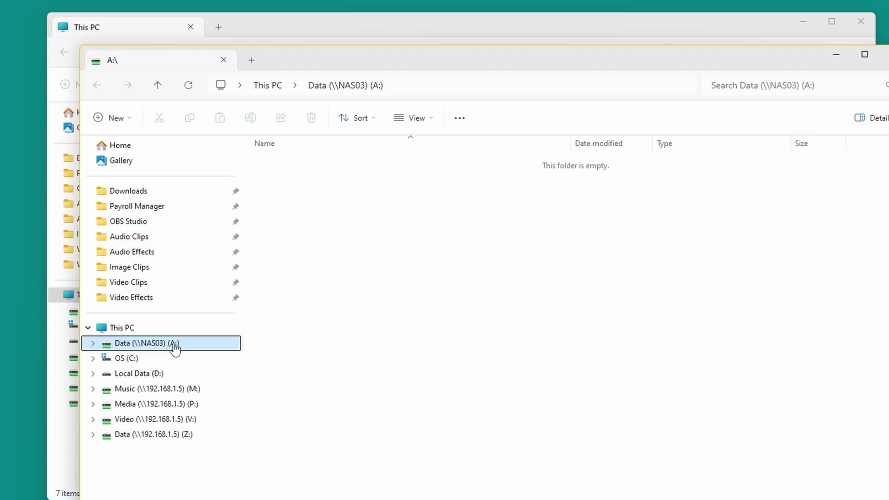
left_click(462, 348)
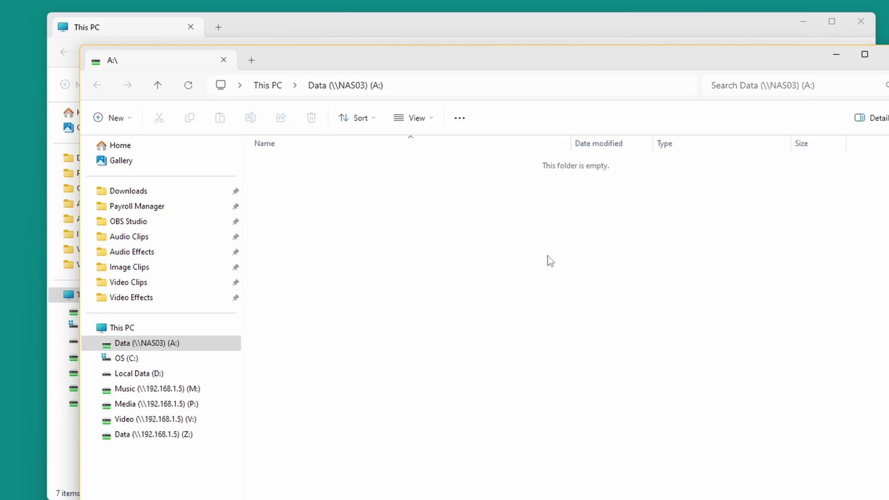
left_click(415, 33)
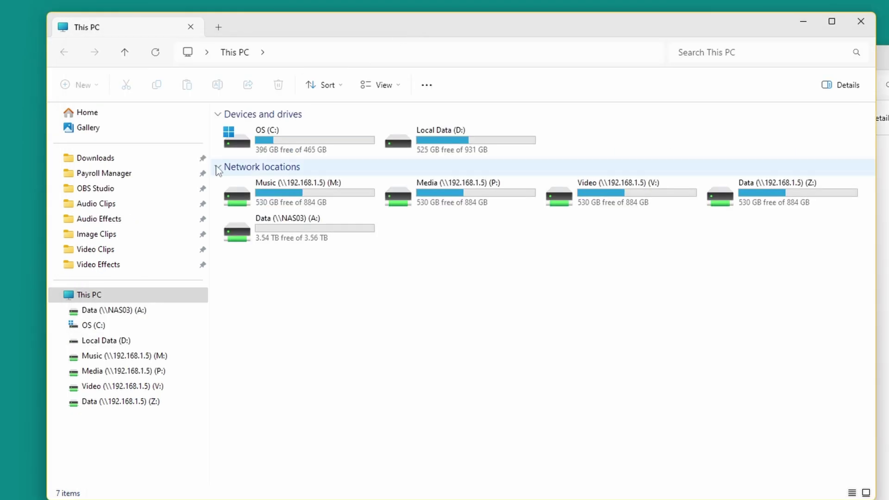
left_click(96, 188)
left_click(280, 171)
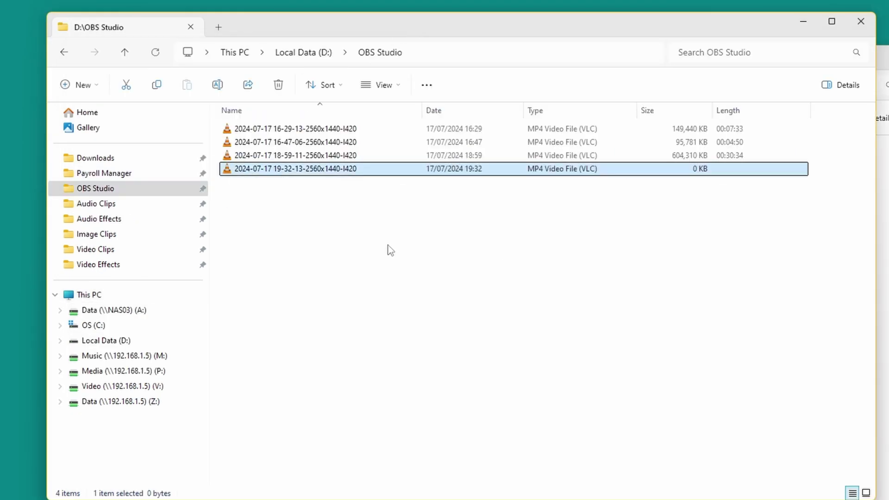
key("super+e")
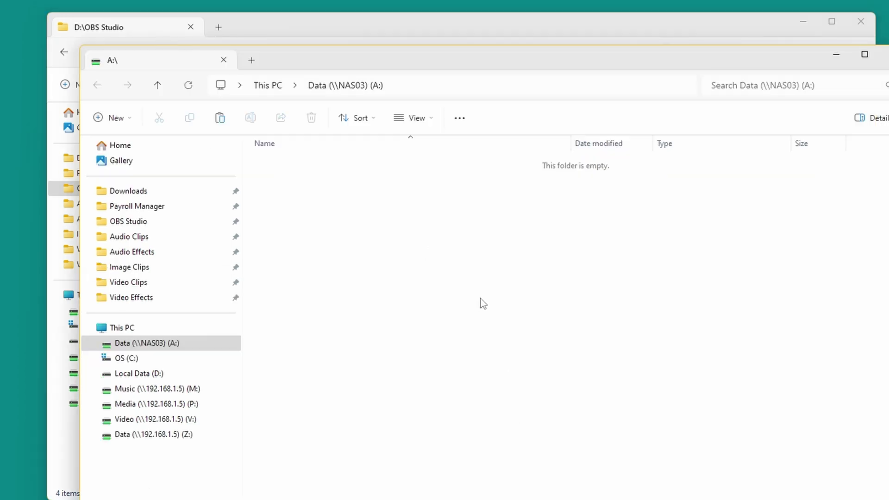
key("ctrl+v")
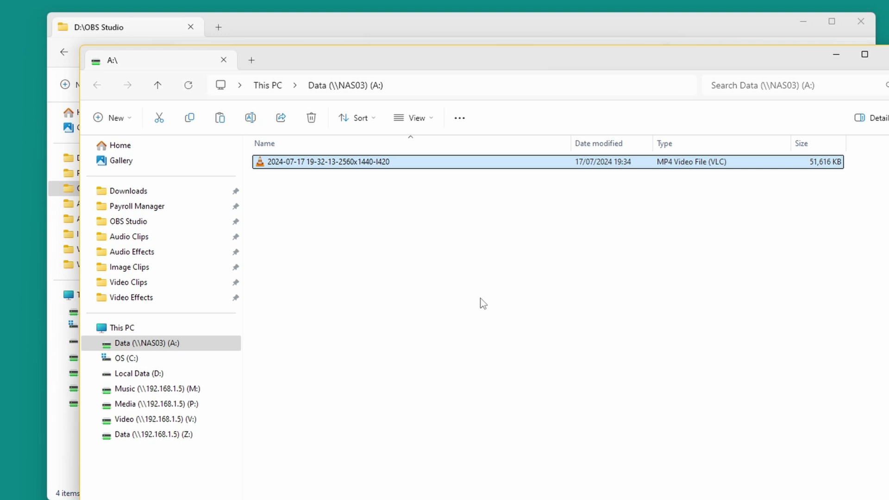
key("shift+Delete")
left_click(481, 298)
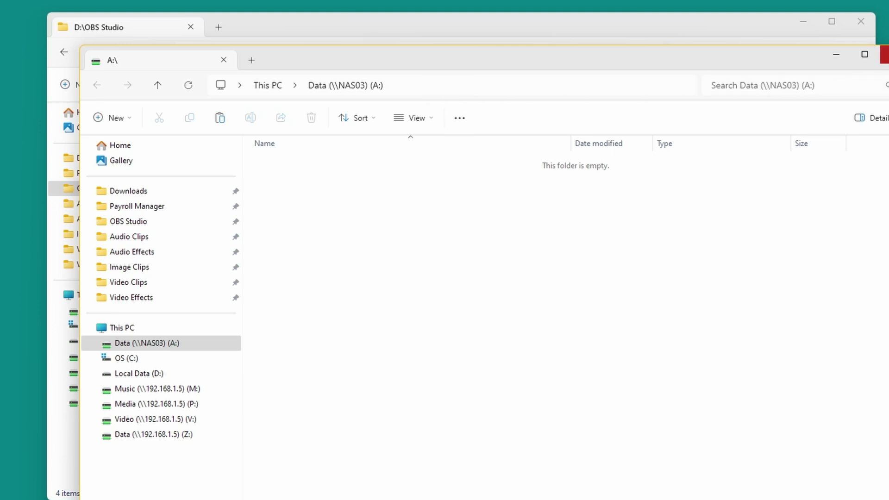
Step: Close the A: window and list all drives under This PC to check Data (A:)'s free space
left_click(885, 54)
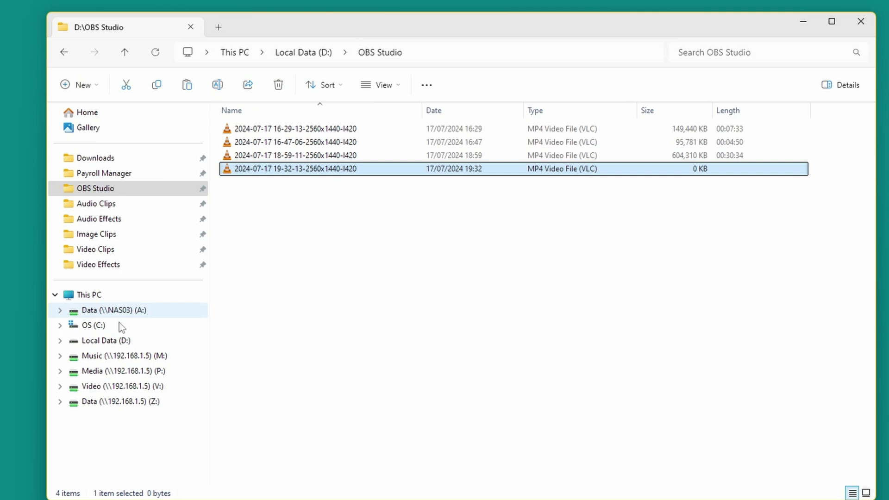
left_click(91, 297)
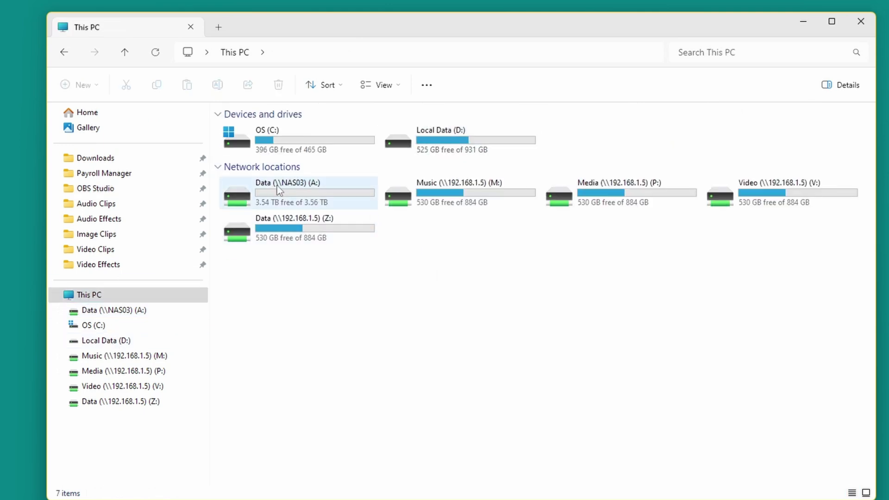
mouse_move(288, 188)
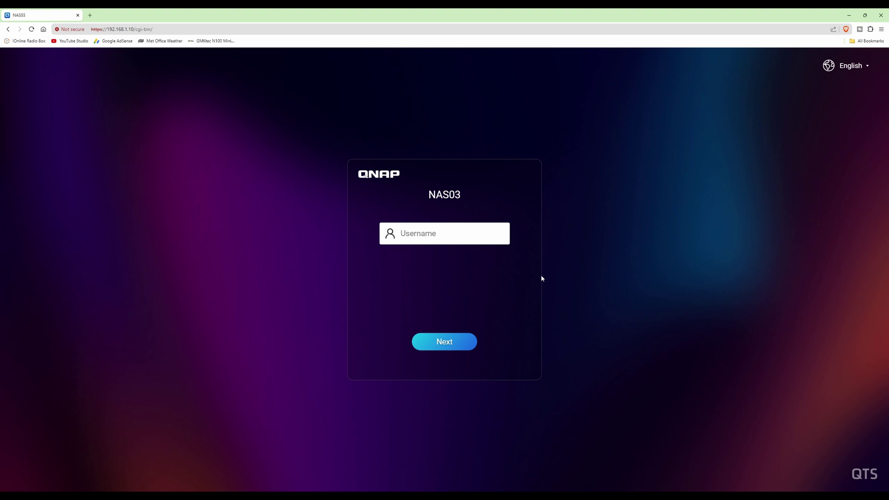
Step: Log in to NAS03 with the account username and its pasted password
type("Scanner")
left_click(445, 345)
key("ctrl+v")
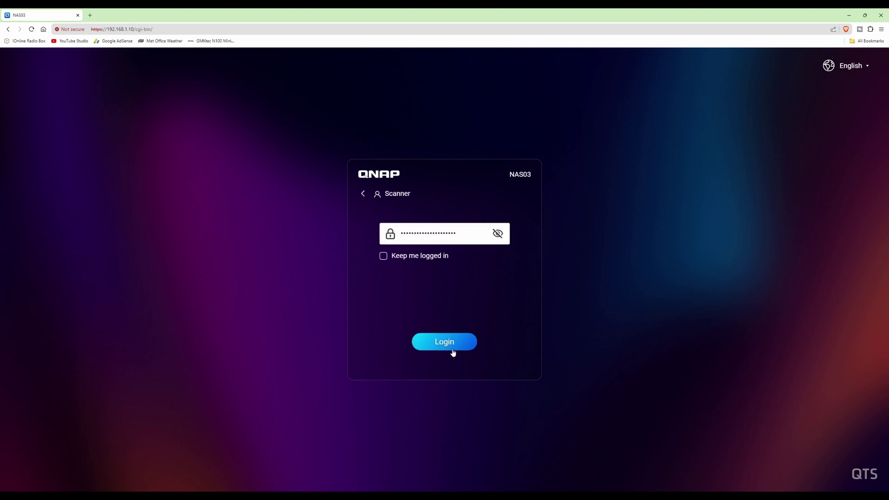
left_click(447, 345)
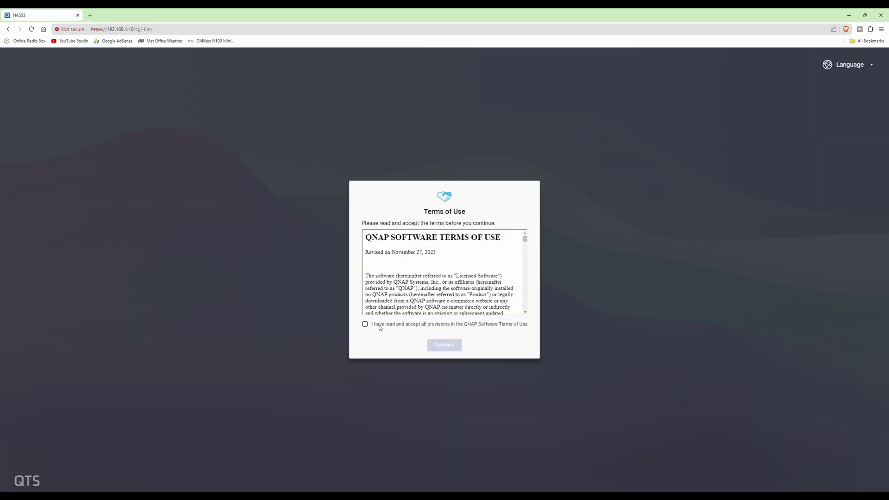
Step: Scroll through and accept the QNAP Software Terms of Use, then continue past the data privacy notice
left_click_drag(526, 239, 525, 306)
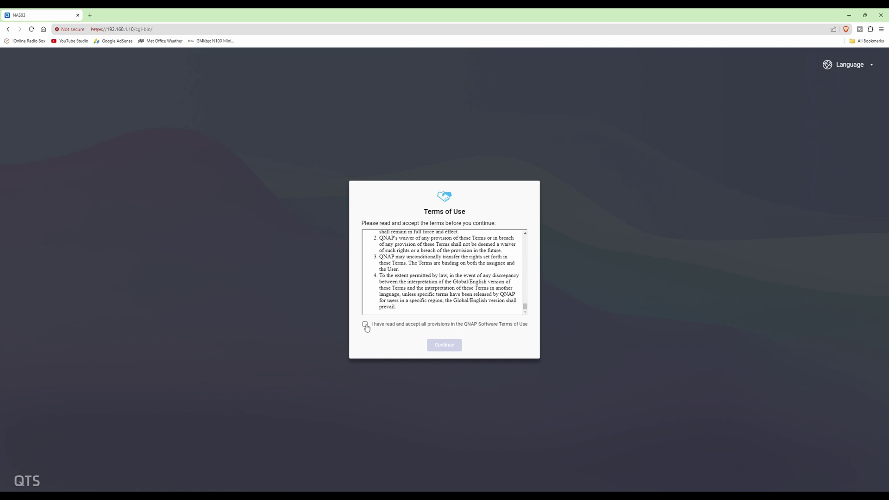
left_click(365, 325)
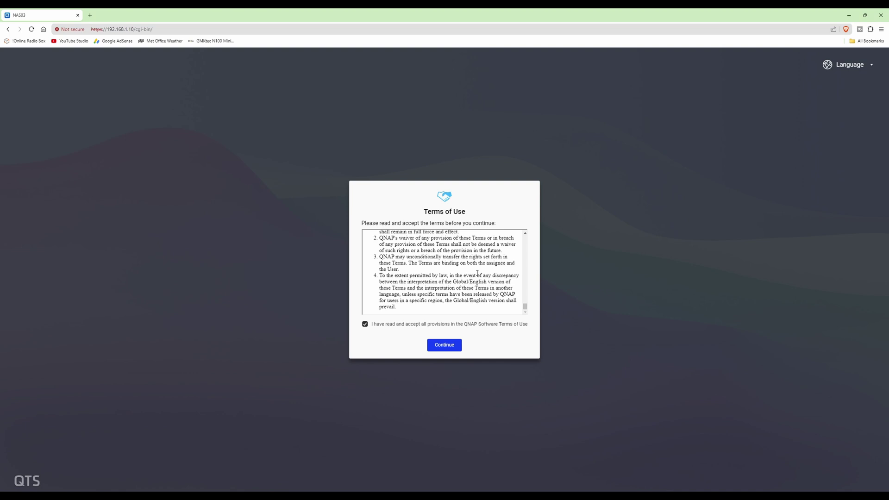
left_click(448, 349)
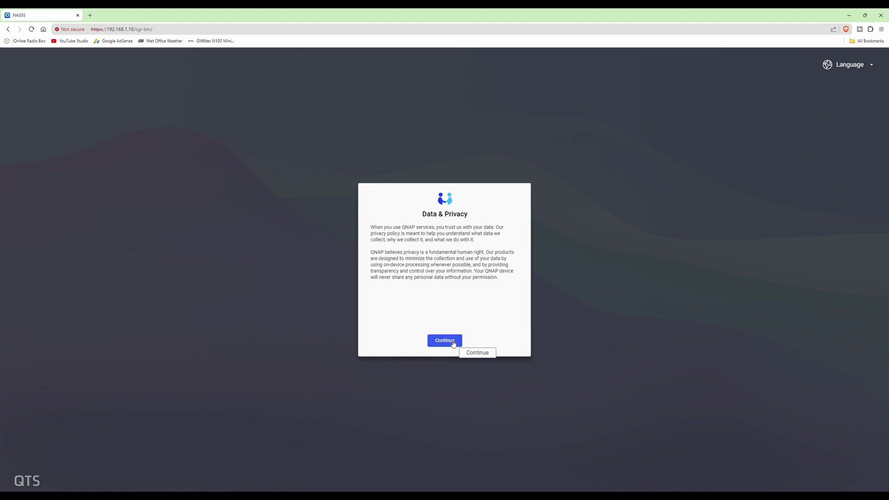
left_click(457, 343)
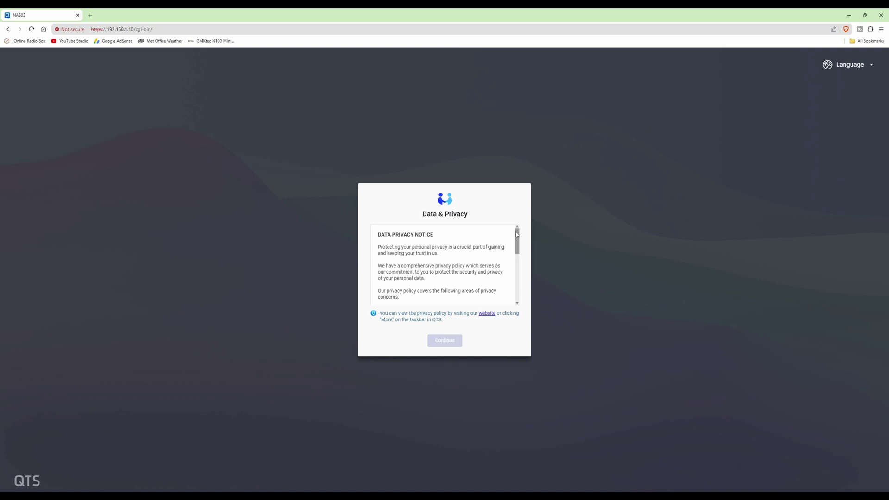
left_click_drag(518, 234, 518, 290)
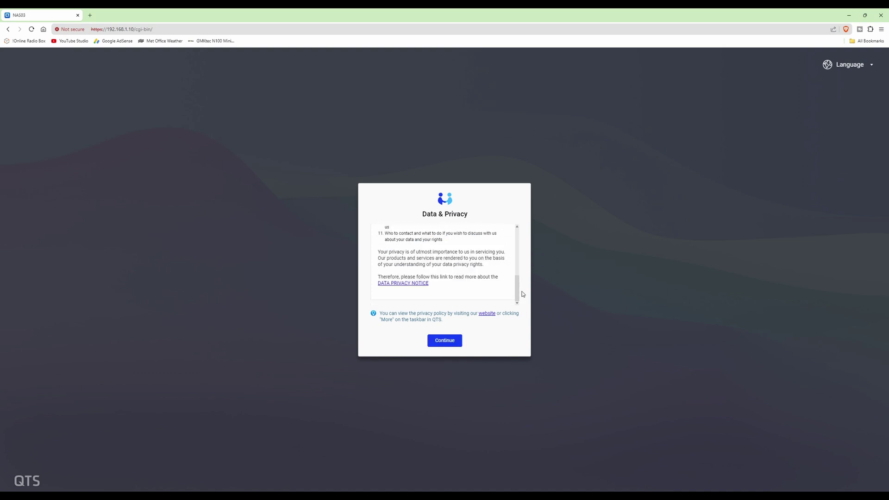
left_click(449, 340)
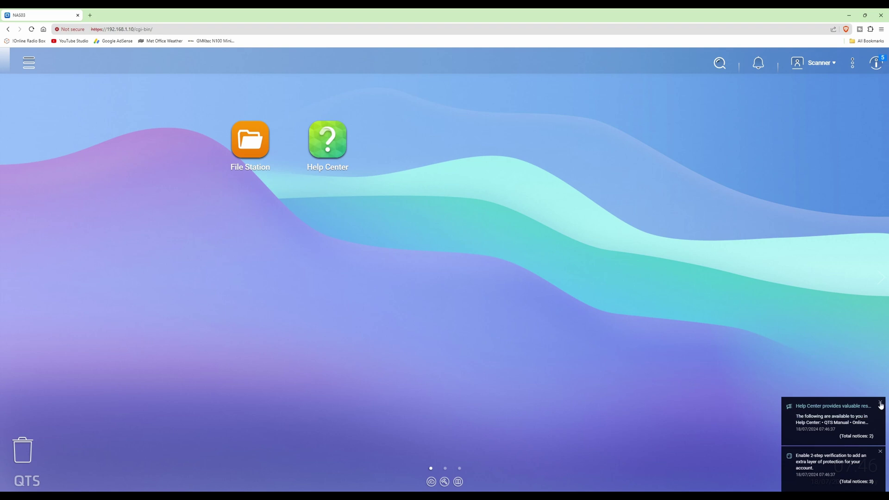
Step: Close the five notification pop-ups, including Help Center and 2-step verification, then show the Notice Board
left_click(881, 402)
left_click(881, 452)
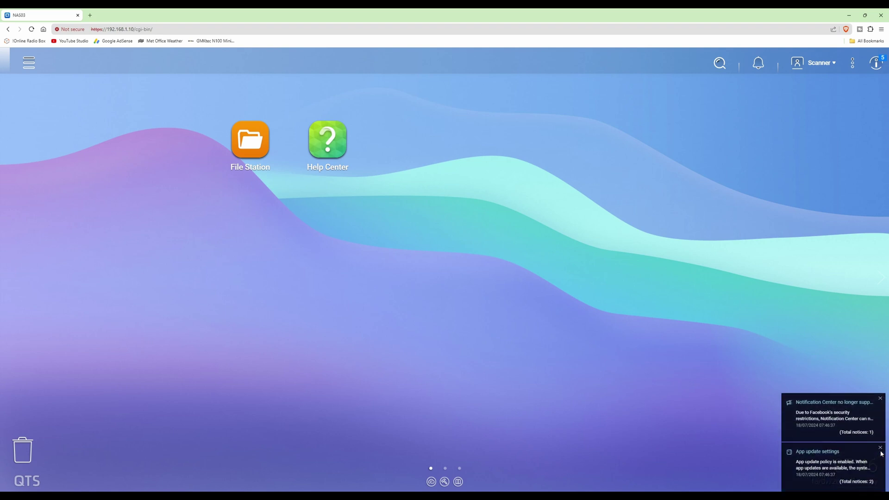
left_click(881, 452)
left_click(881, 452)
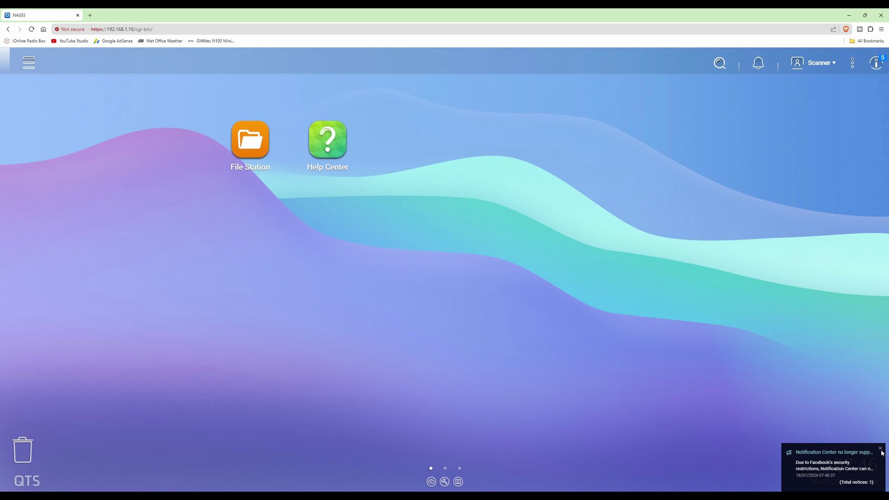
left_click(881, 450)
left_click(876, 63)
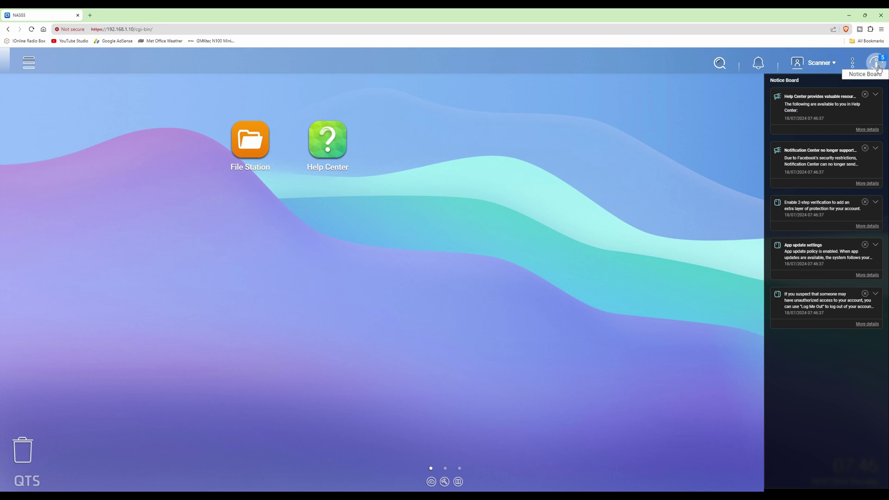
Step: Remove the Help Center and Notification Center notices from the Notice Board, confirming each removal
left_click(865, 95)
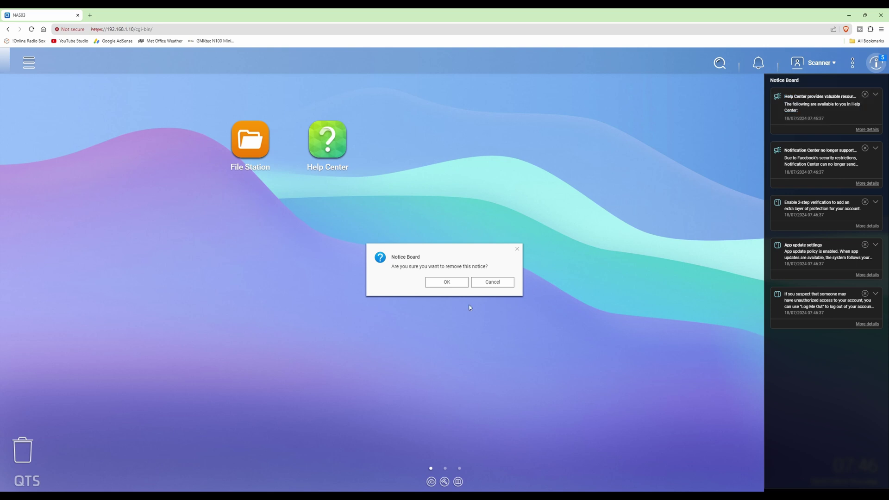
left_click(452, 283)
left_click(865, 103)
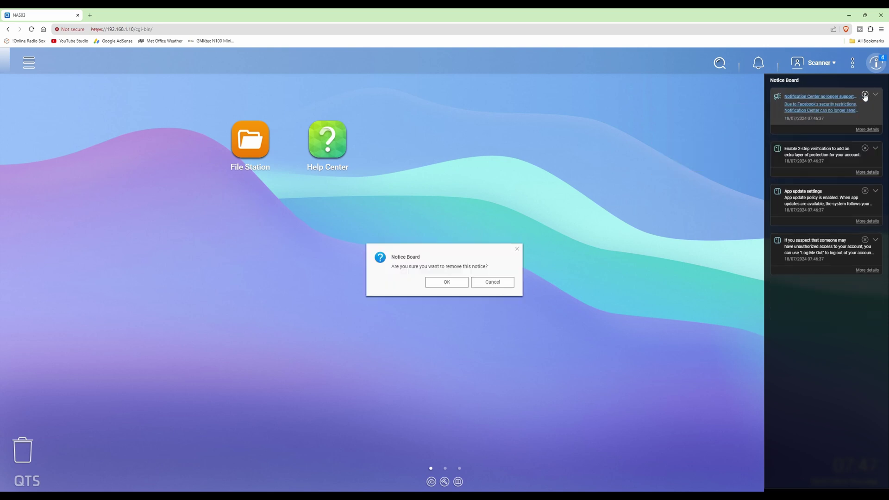
key("Return")
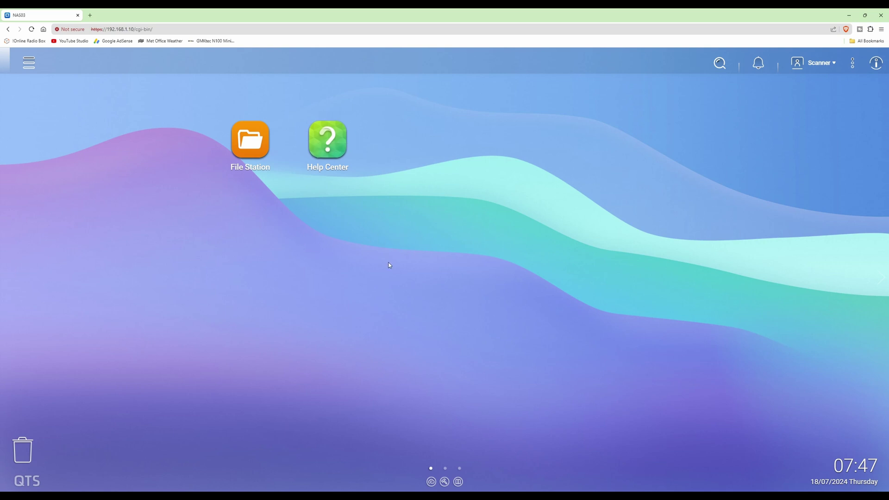
Step: Launch File Station and check the Public and Data folders on DataVol1, both empty
left_click(250, 140)
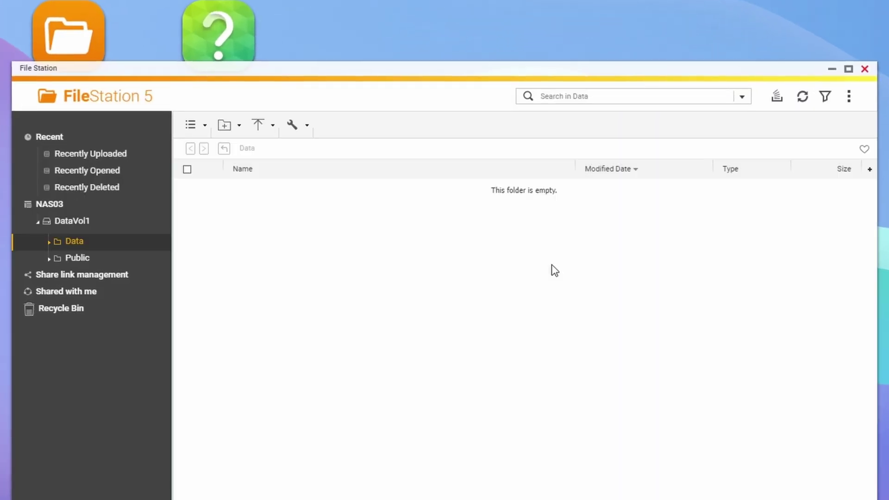
left_click(74, 258)
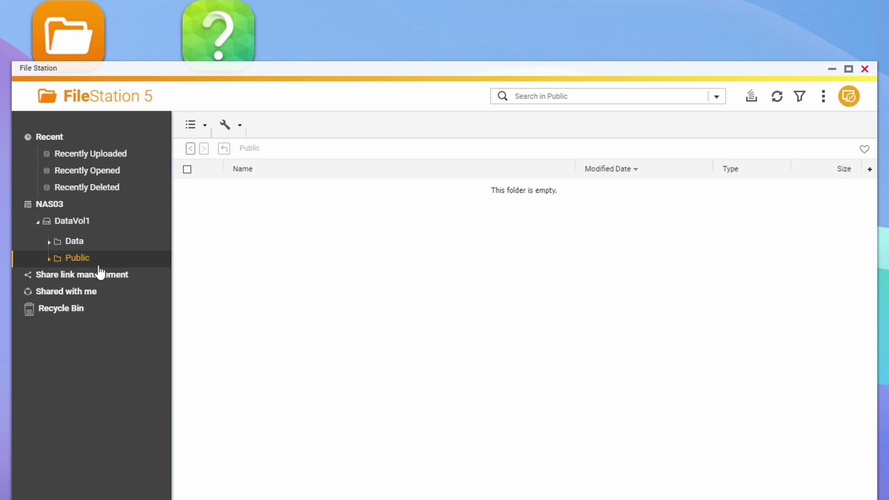
left_click(74, 242)
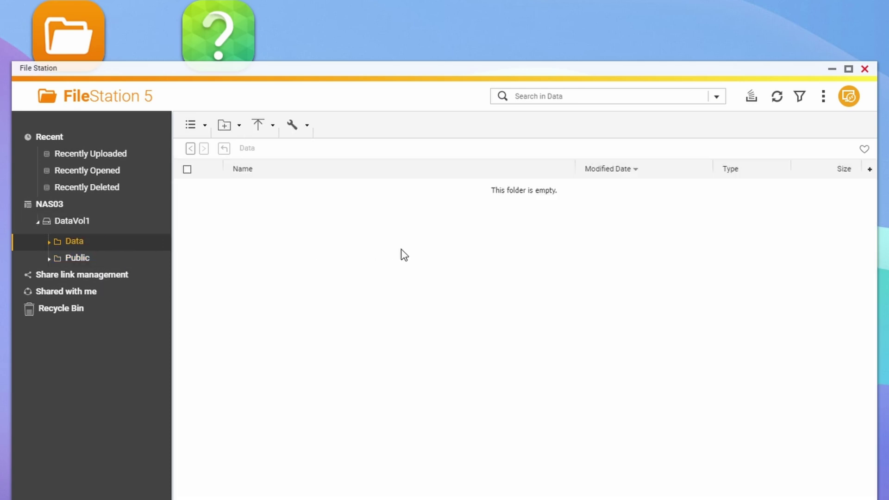